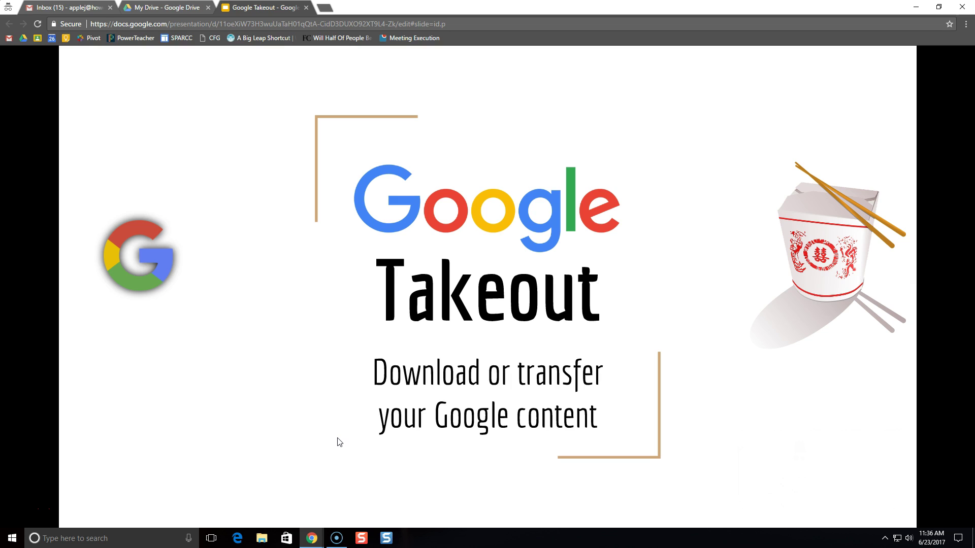
Step: Advance the slideshow from the Google Takeout title slide to the RyansTechTips.com slide
mouse_move(383, 464)
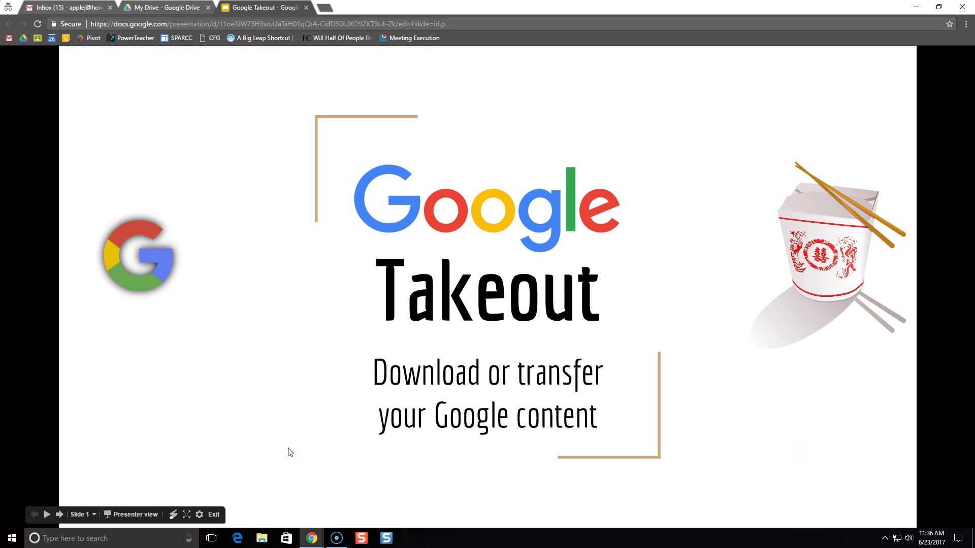
key(Right)
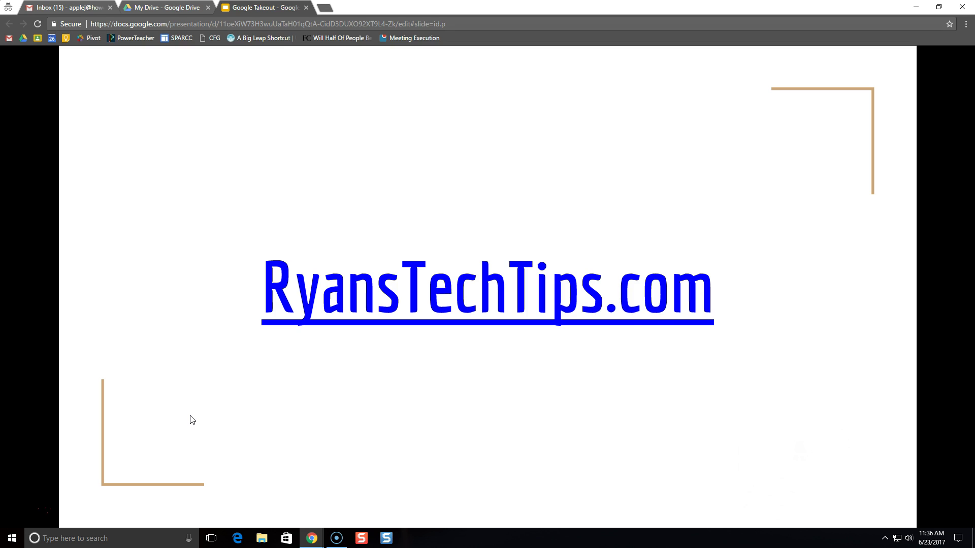
Step: Move through the Download or Transfer slide on to the Takeout.Google.com slide
key(Right)
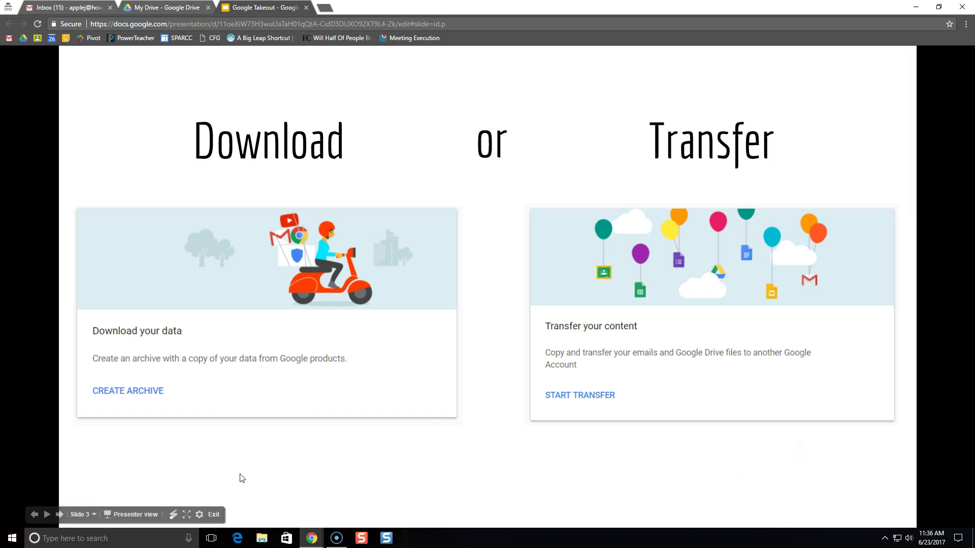
mouse_move(242, 477)
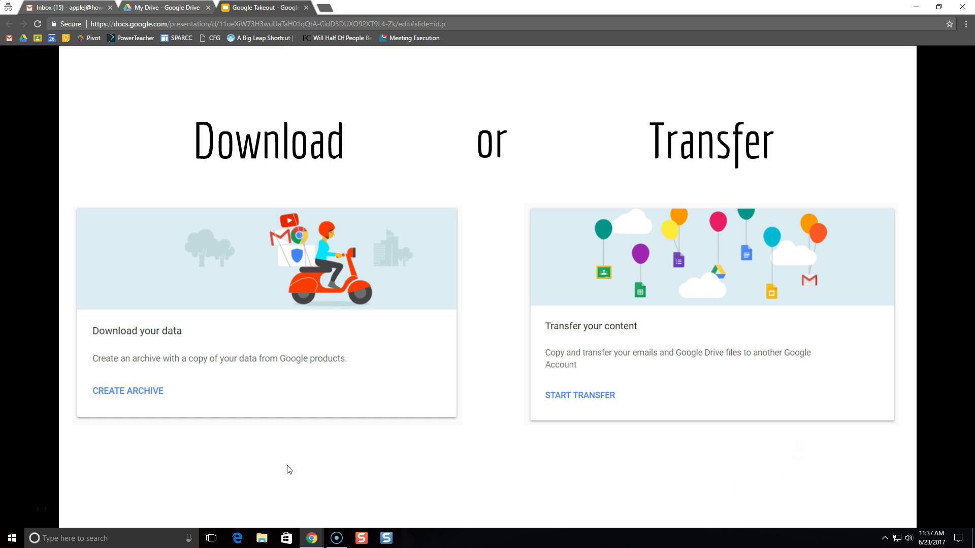
mouse_move(287, 472)
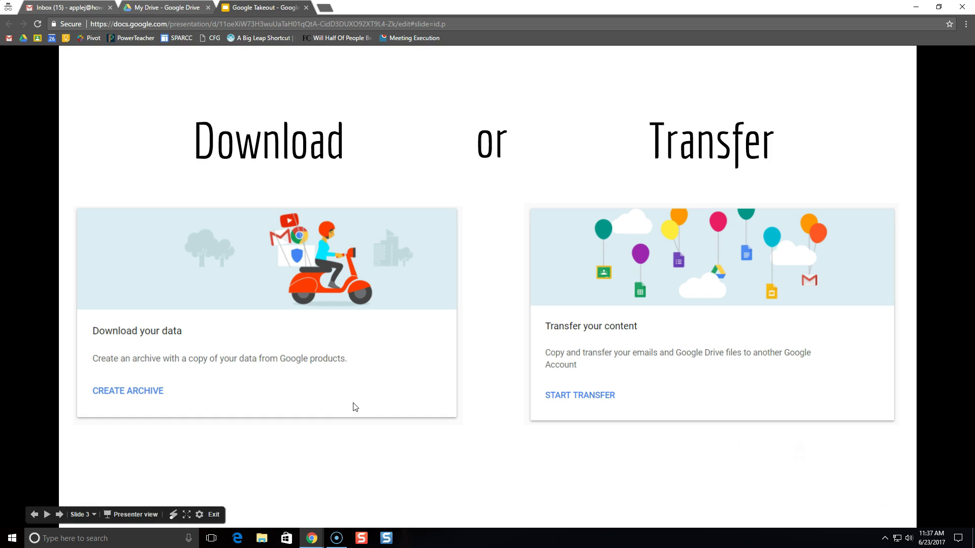
click(333, 431)
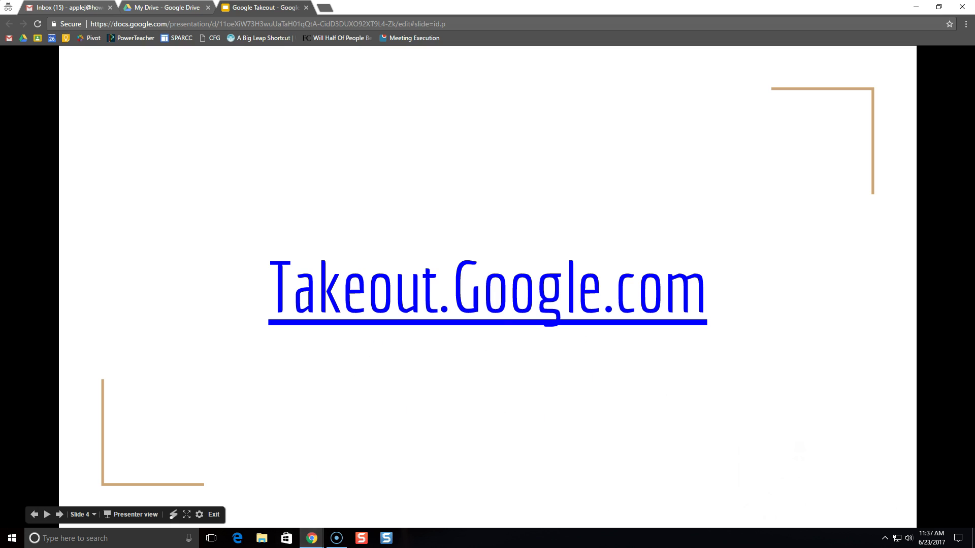
Step: Load takeout.google.com in the other Chrome window and open Control your content
click(314, 542)
click(337, 480)
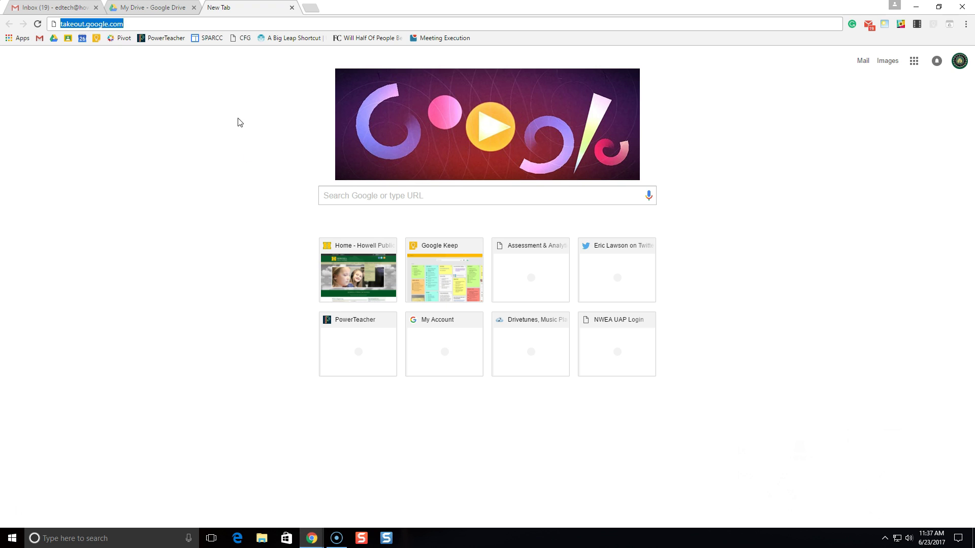
key(Return)
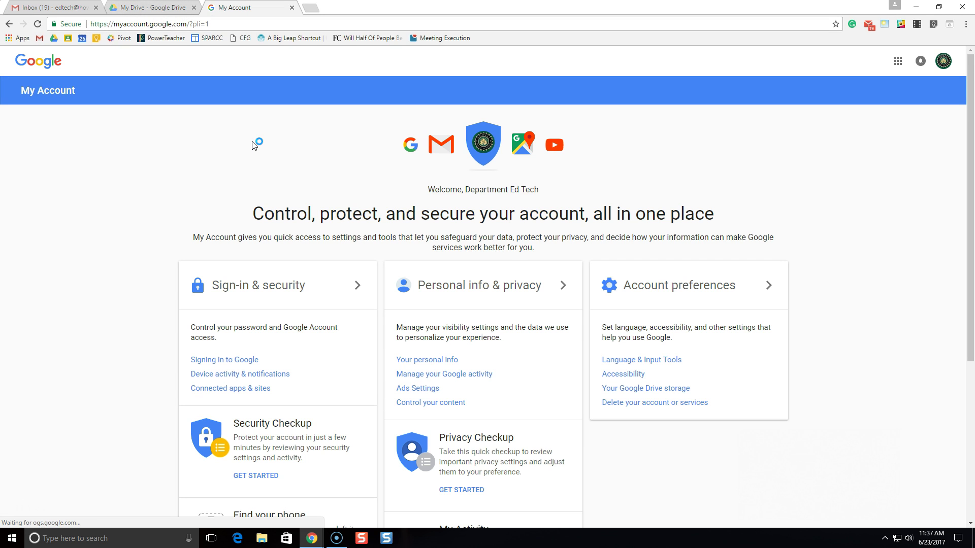
scroll(254, 146, down, 1)
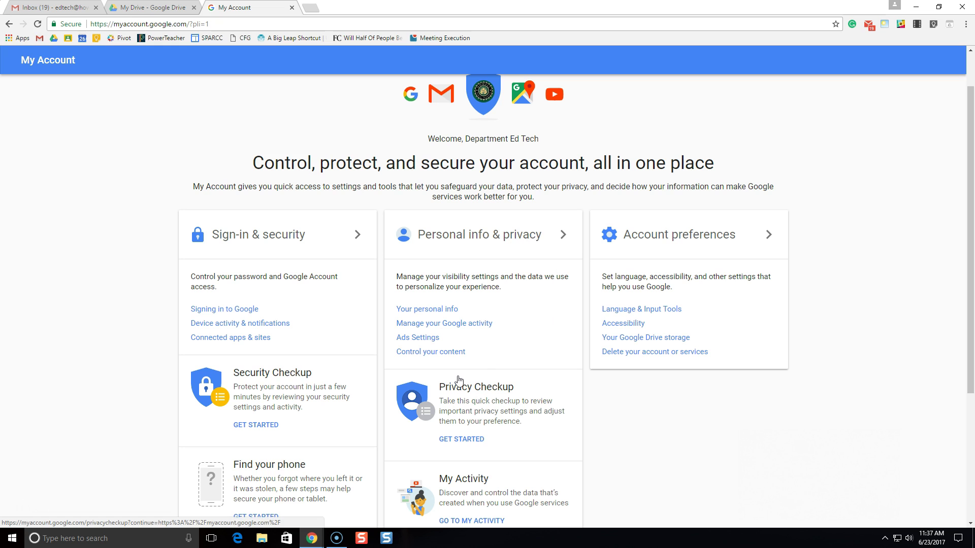
click(429, 354)
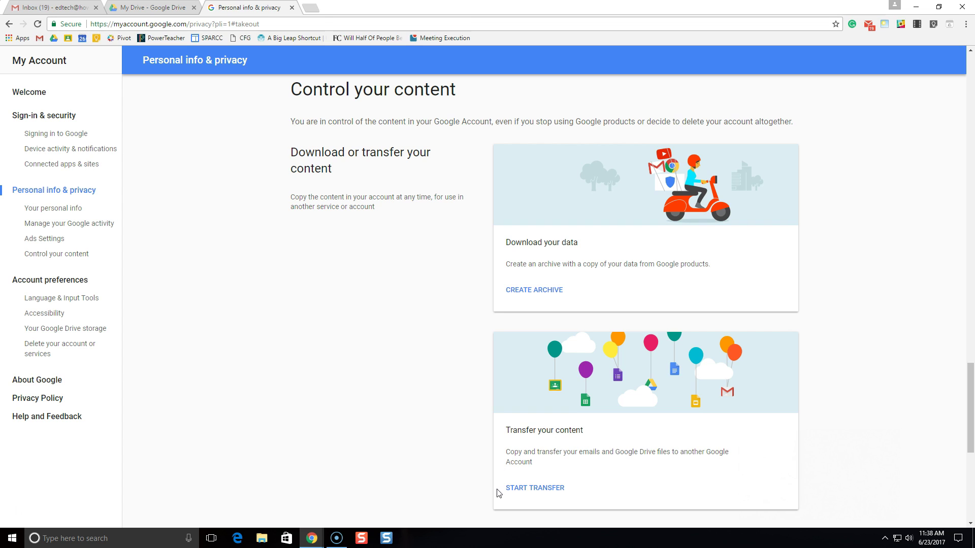
Step: Start a transfer, enter the destination account's e-mail address, and send a verification code
click(519, 491)
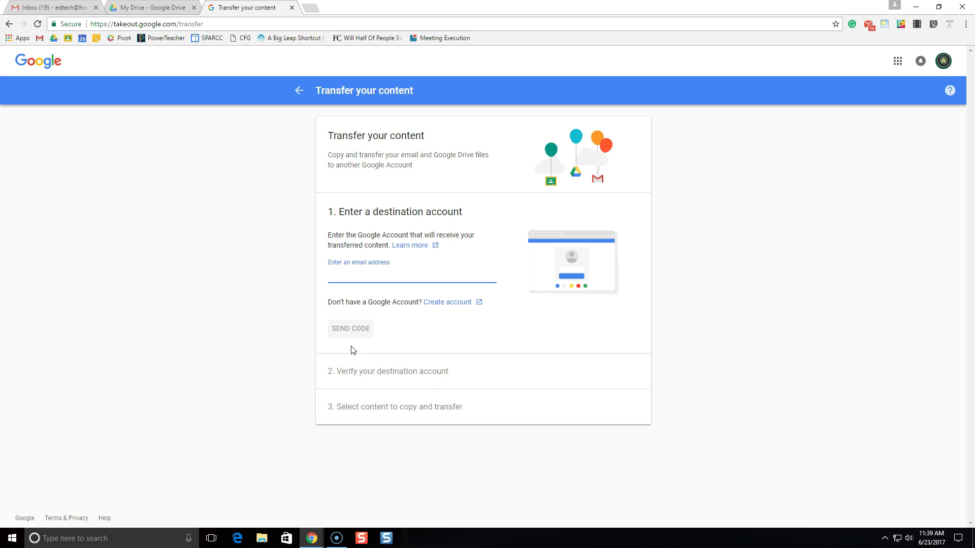
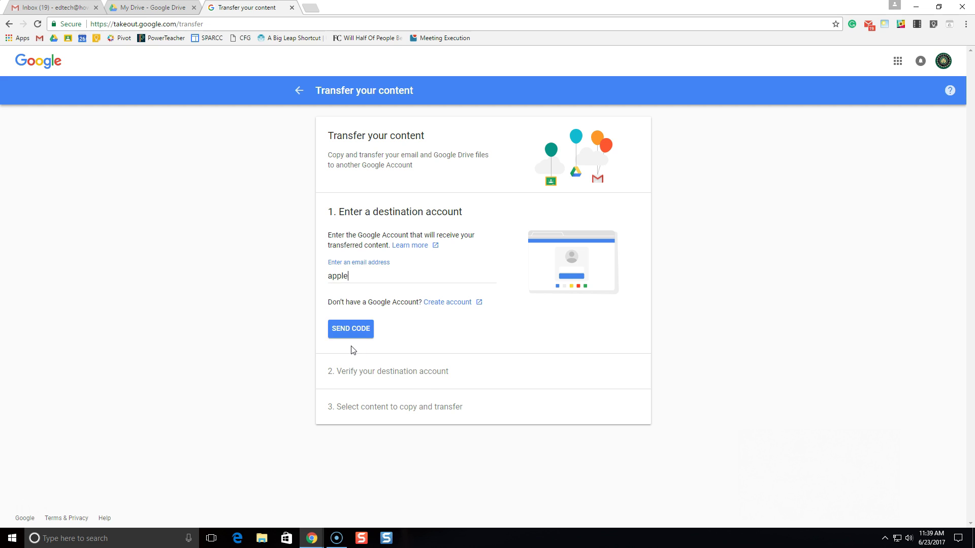
click(352, 331)
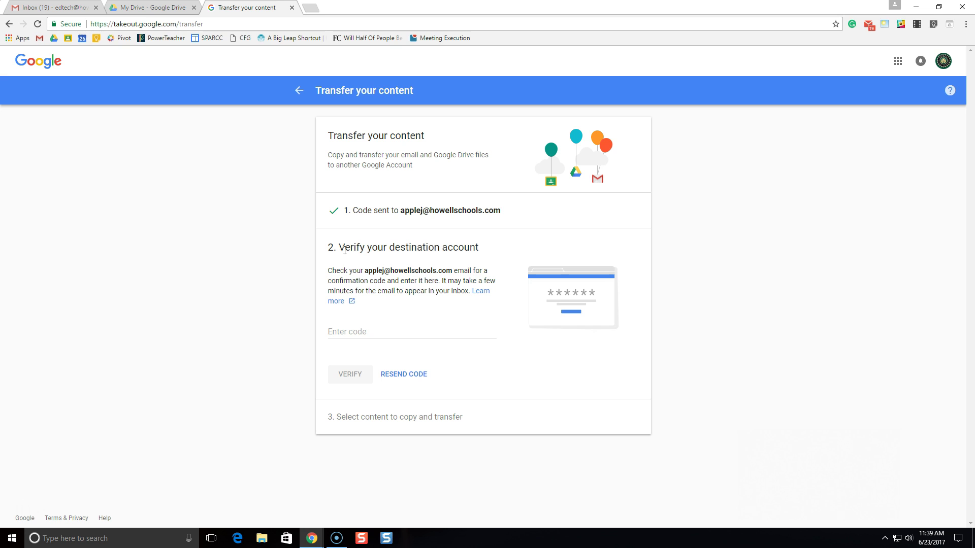
Step: Copy the confirmation code from Gmail's Verify your account email, then return to the transfer window
mouse_move(312, 538)
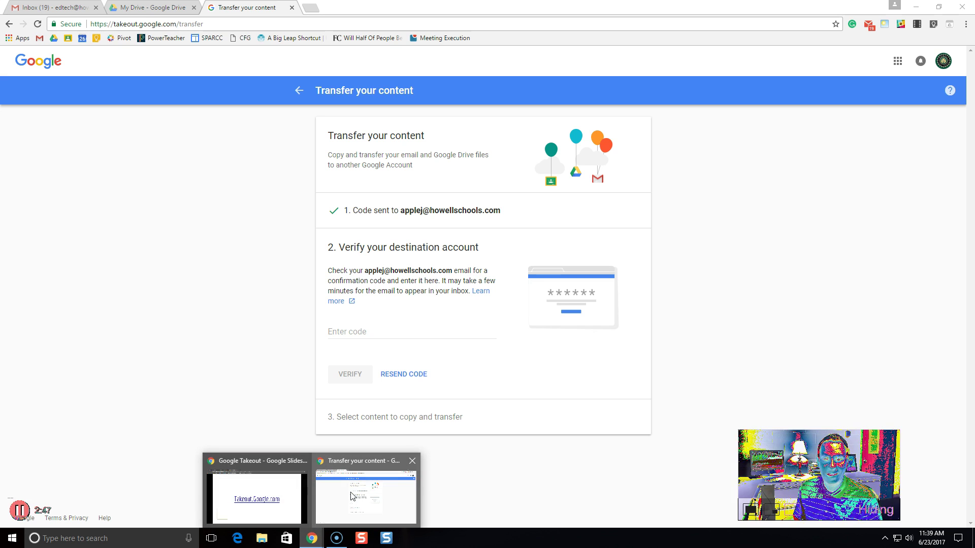
click(257, 459)
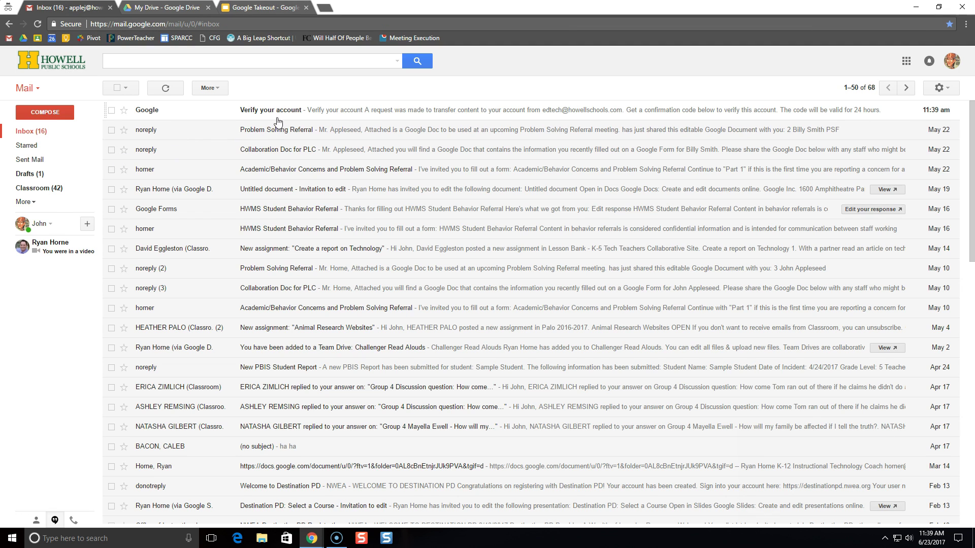
click(277, 114)
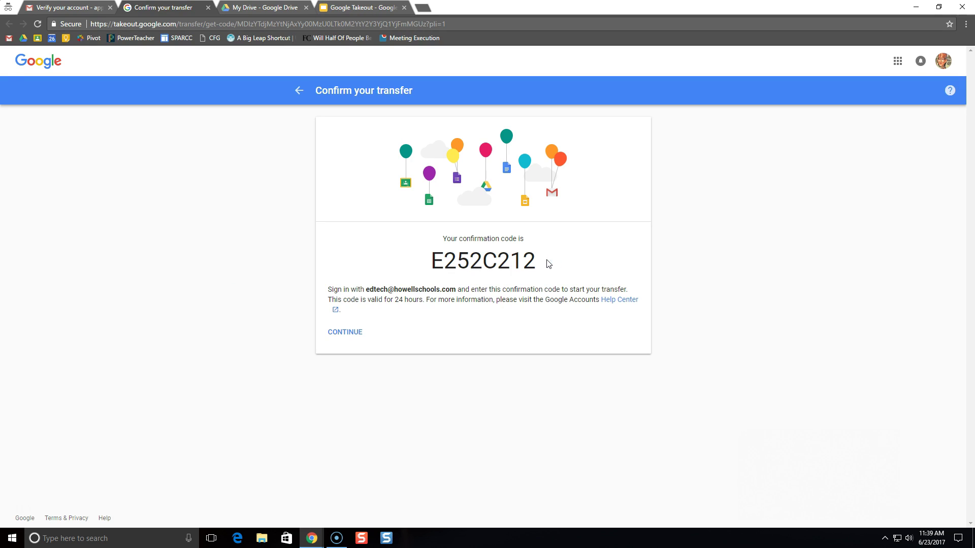
drag(548, 264, 431, 263)
right_click(446, 261)
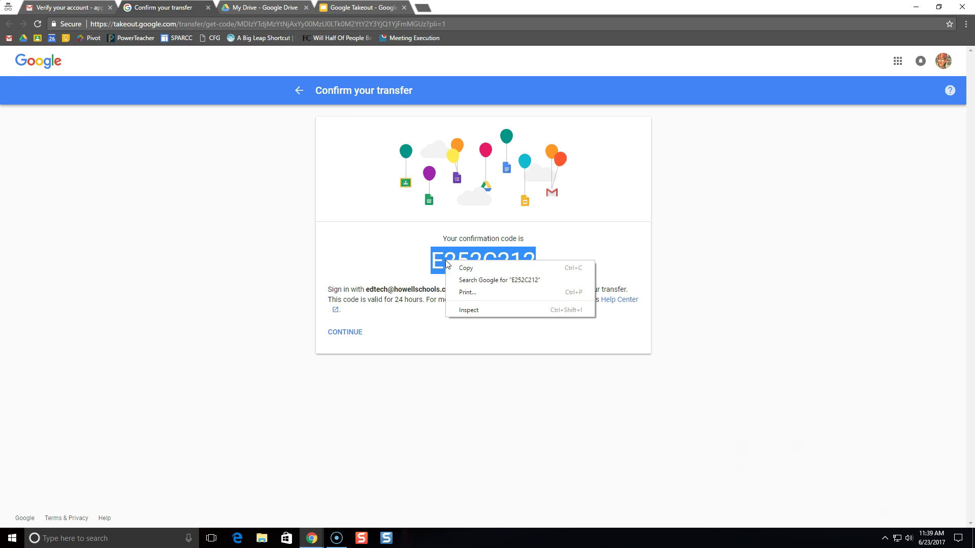
click(476, 270)
click(319, 541)
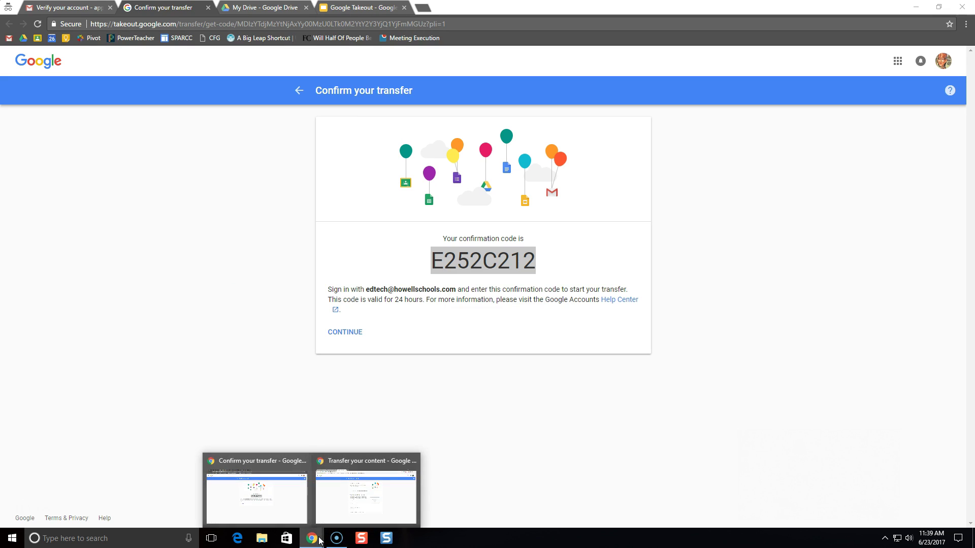
click(342, 489)
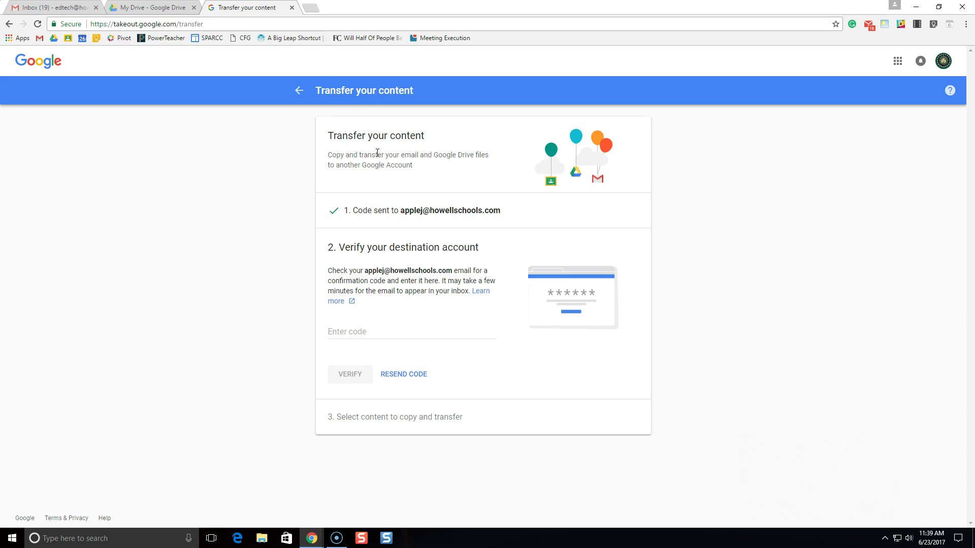
Step: Paste the confirmation code, verify the destination account, and leave Gmail out of the transfer
right_click(356, 331)
click(411, 391)
click(354, 386)
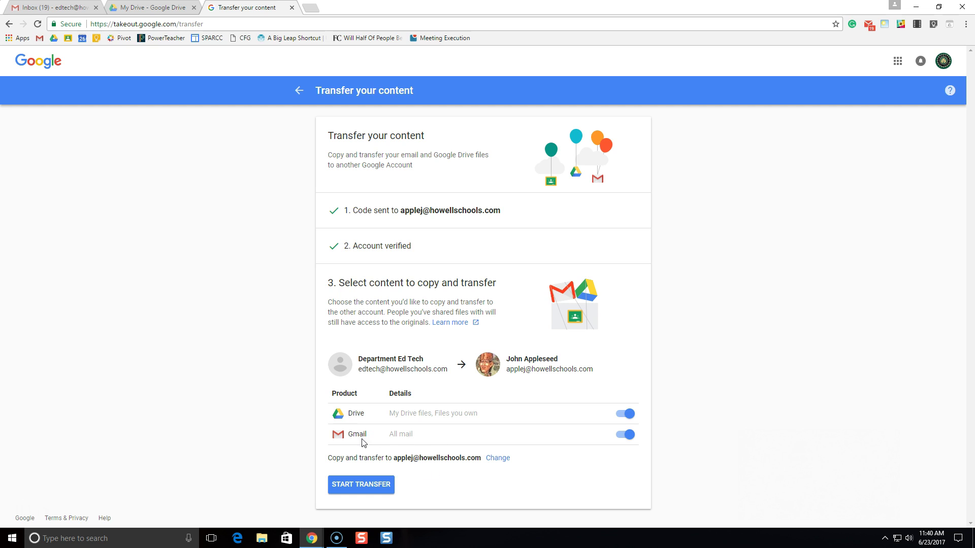
click(621, 438)
click(383, 488)
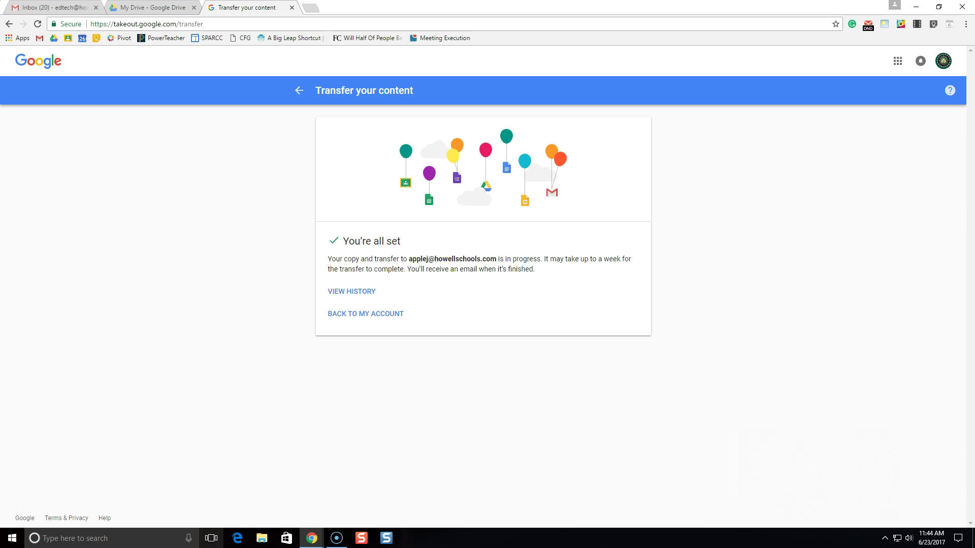
mouse_move(311, 538)
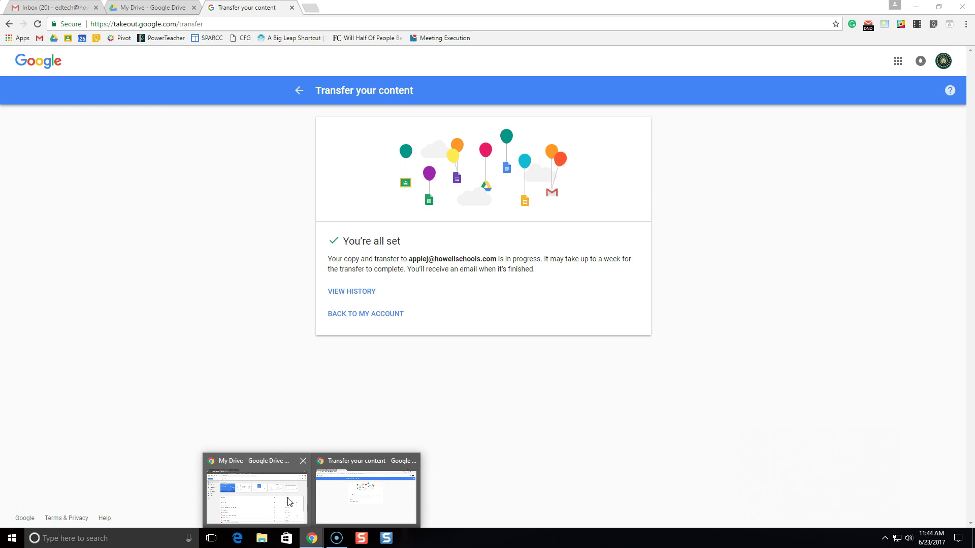
Step: Bring the My Drive Chrome window to the front
click(287, 498)
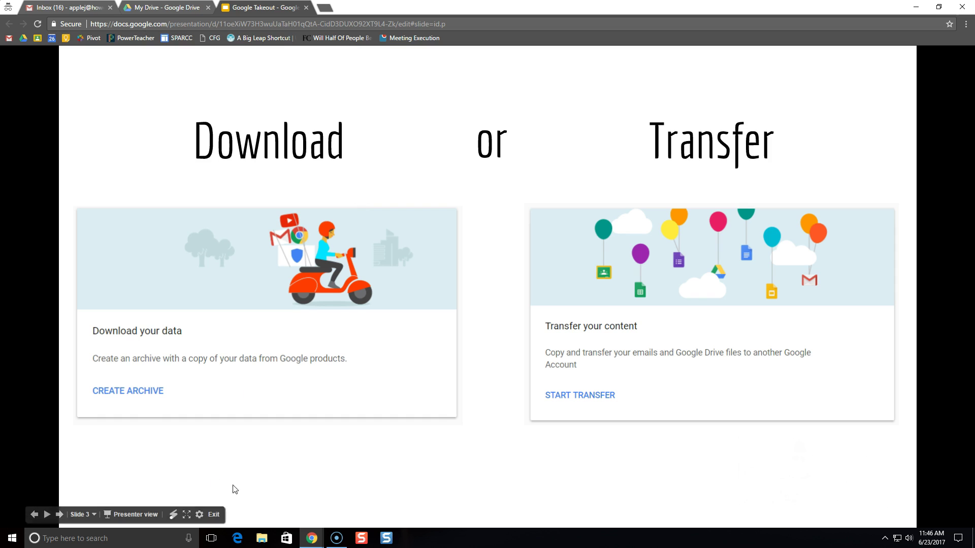
Step: Return from the transfer confirmation to Control your content and start creating a new archive
click(312, 538)
click(346, 463)
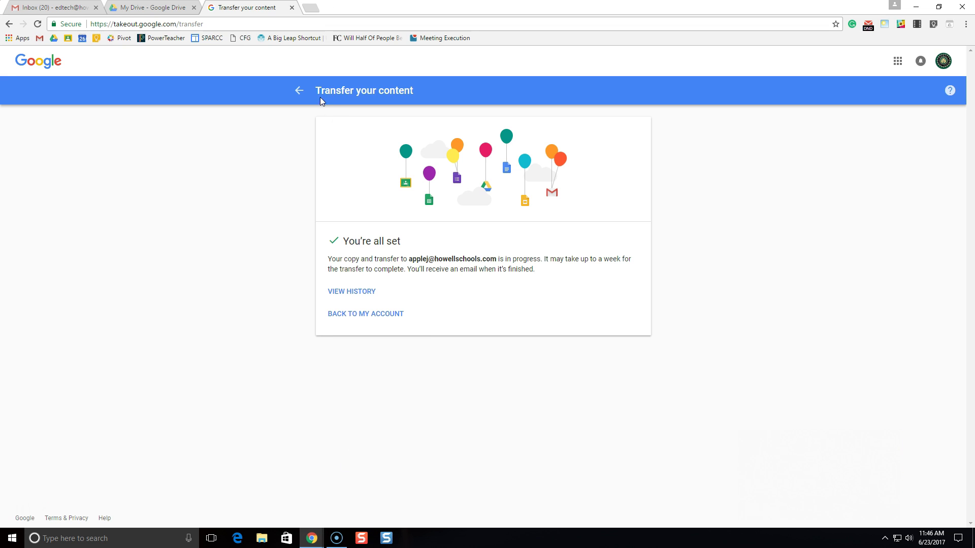
click(300, 91)
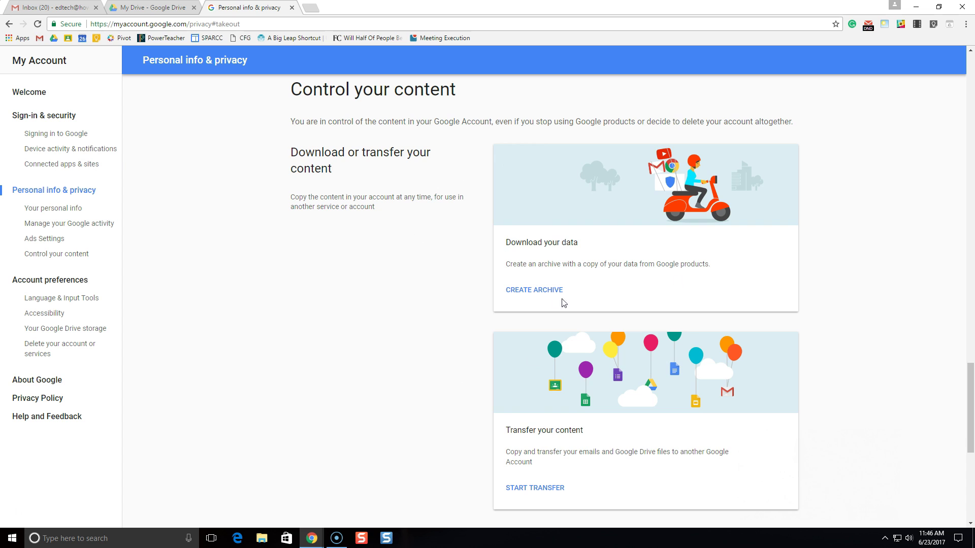
click(535, 294)
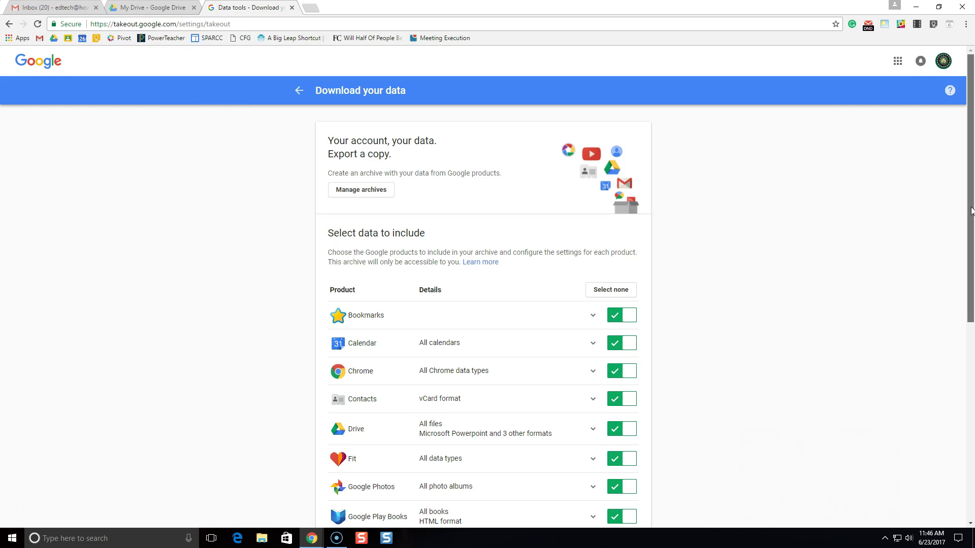
Step: Exclude the top products in the list, including Bookmarks, Calendar, Chrome and Contacts
scroll(972, 211, down, 1)
drag(971, 231, 973, 309)
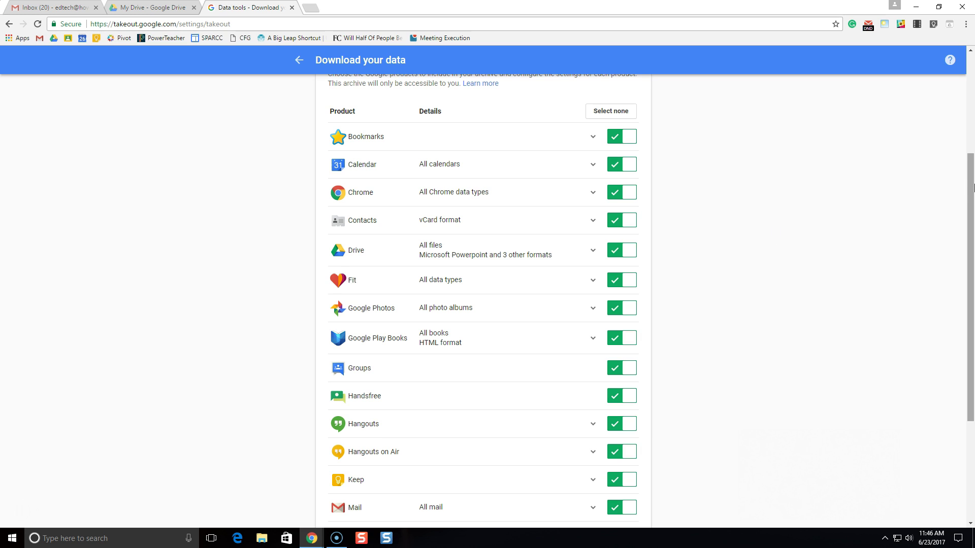
mouse_move(970, 185)
mouse_down()
mouse_move(971, 198)
mouse_move(971, 176)
mouse_move(971, 195)
mouse_up()
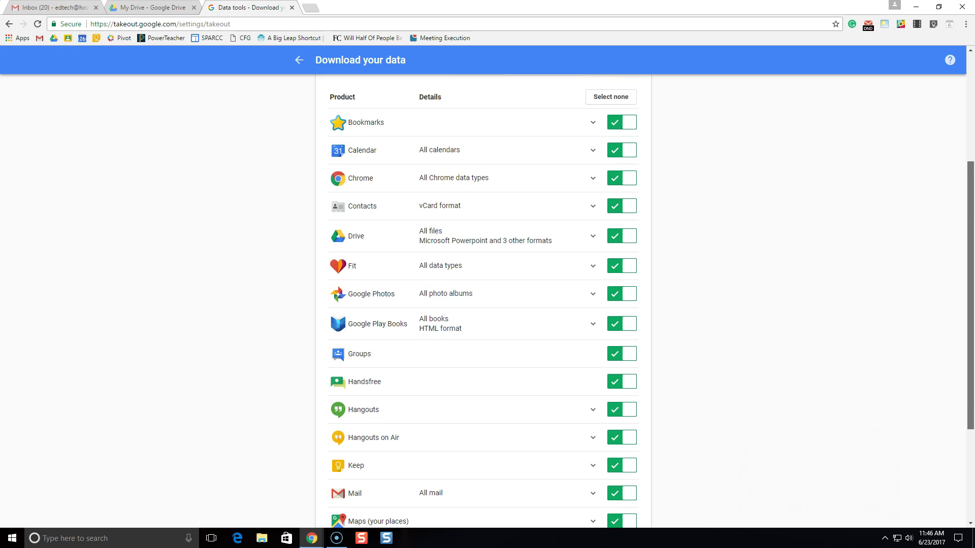
click(630, 124)
click(630, 123)
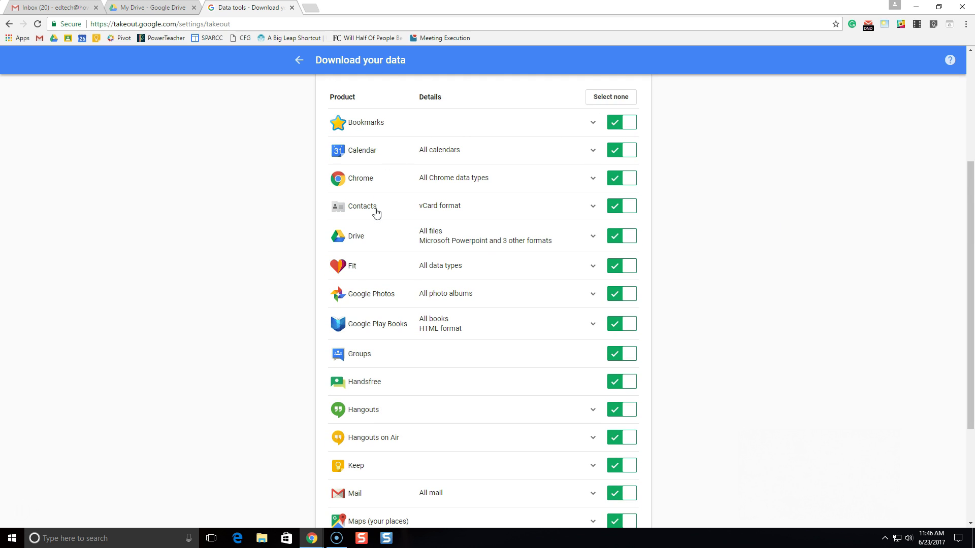
scroll(379, 206, down, 3)
scroll(373, 211, up, 2)
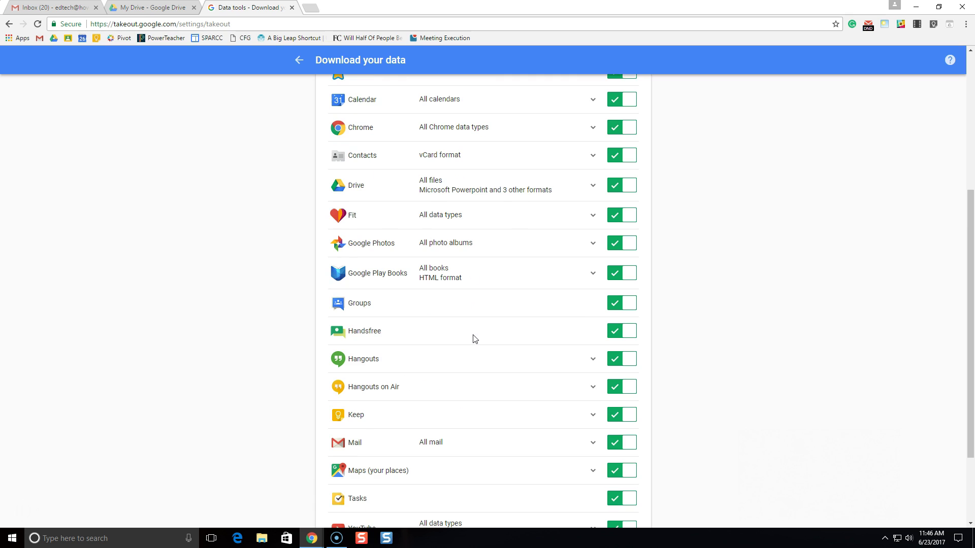
scroll(471, 344, up, 1)
scroll(471, 344, down, 1)
scroll(613, 188, up, 1)
click(624, 209)
click(615, 181)
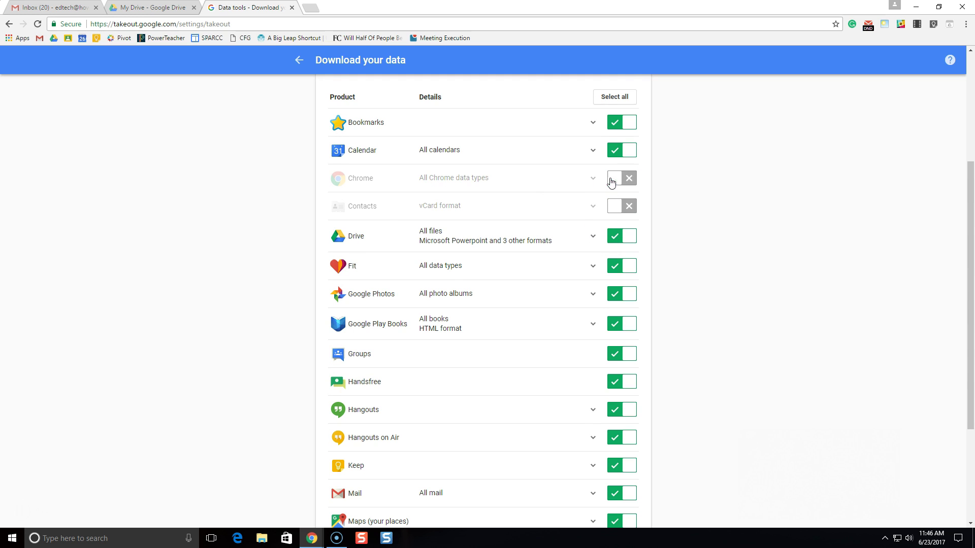
click(615, 153)
click(610, 124)
Step: Exclude Fit, Photos, Play Books, Groups, Handsfree, Hangouts, Keep, Mail, Maps, Tasks and YouTube
scroll(559, 249, down, 1)
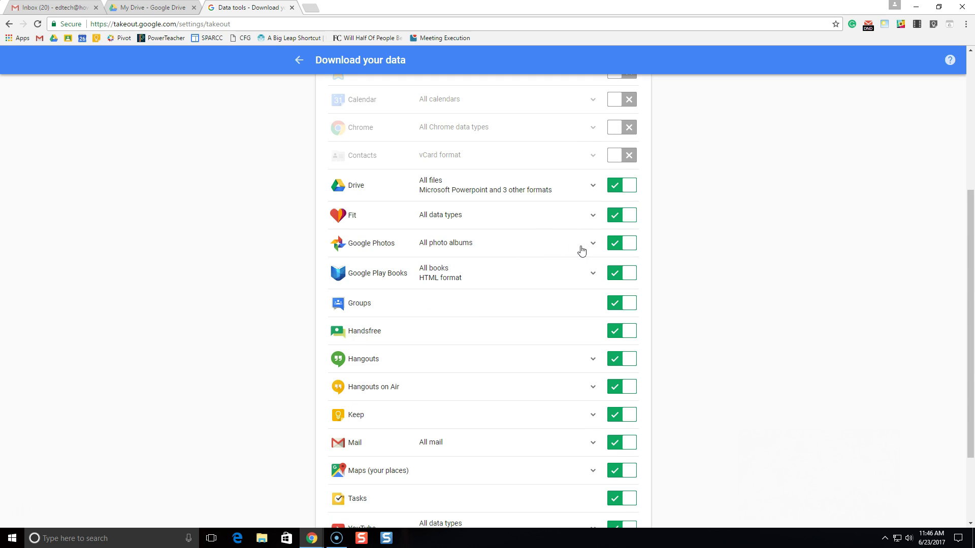
click(615, 217)
click(615, 244)
click(616, 272)
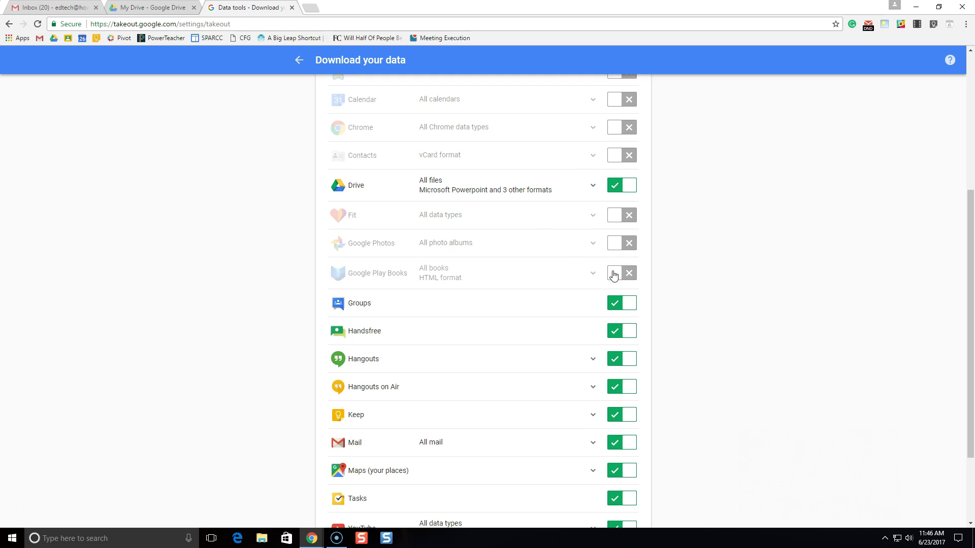
click(616, 304)
click(615, 331)
click(616, 361)
click(615, 388)
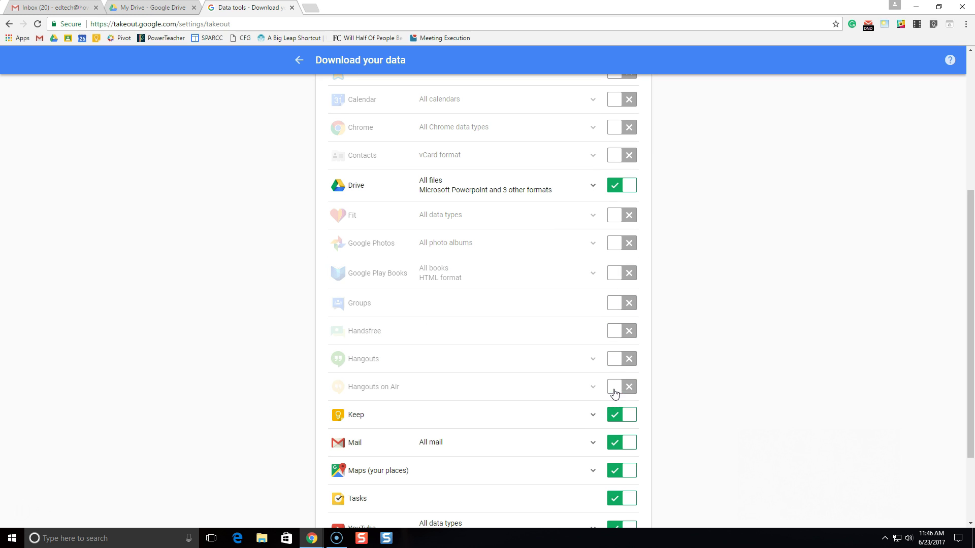
click(615, 416)
click(616, 449)
scroll(612, 432, down, 2)
click(613, 362)
click(616, 388)
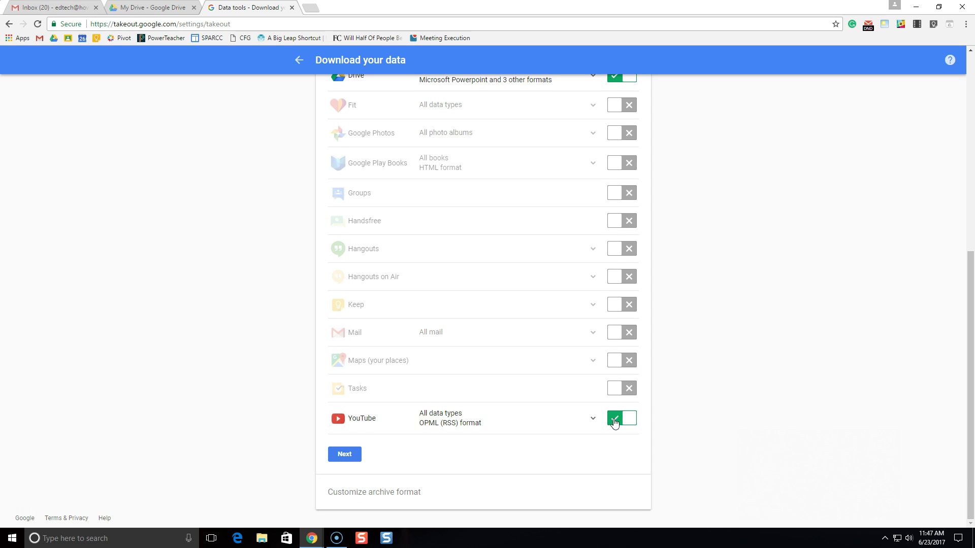
click(616, 418)
Step: Set Drive's export to include only selected files and folders
scroll(509, 394, up, 5)
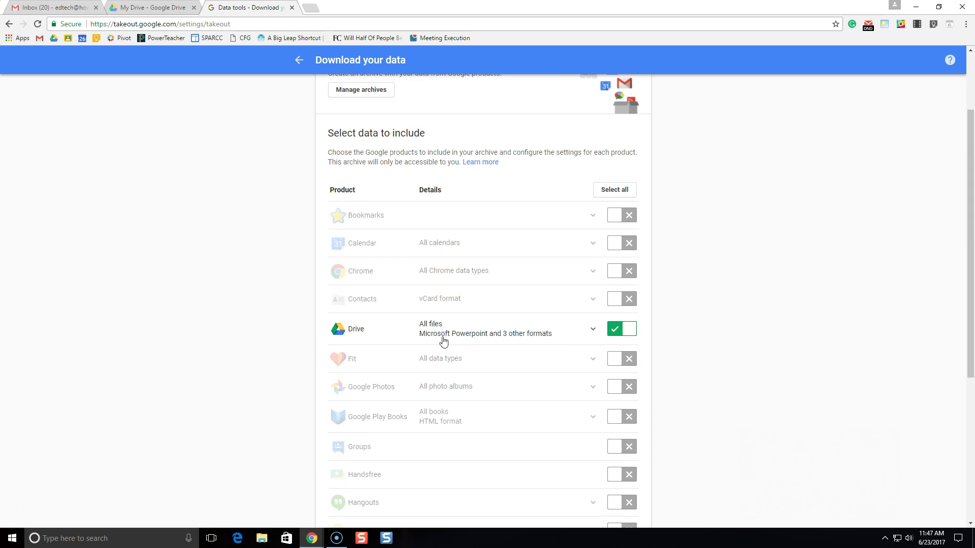
click(594, 332)
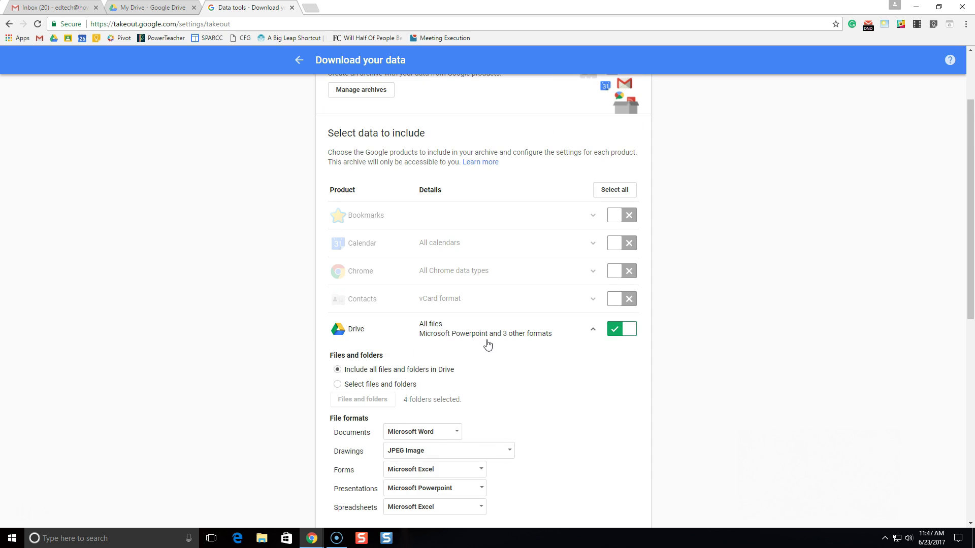
scroll(489, 337, down, 2)
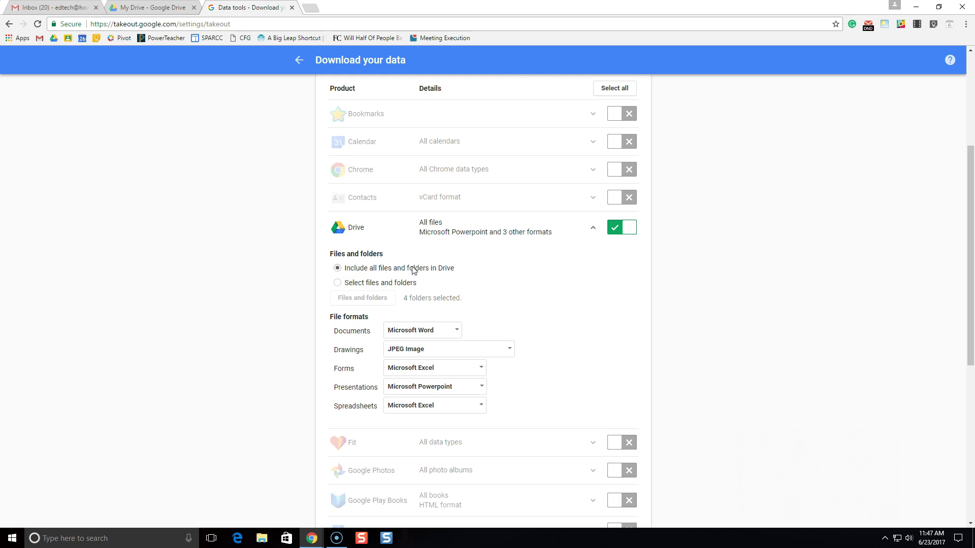
click(337, 284)
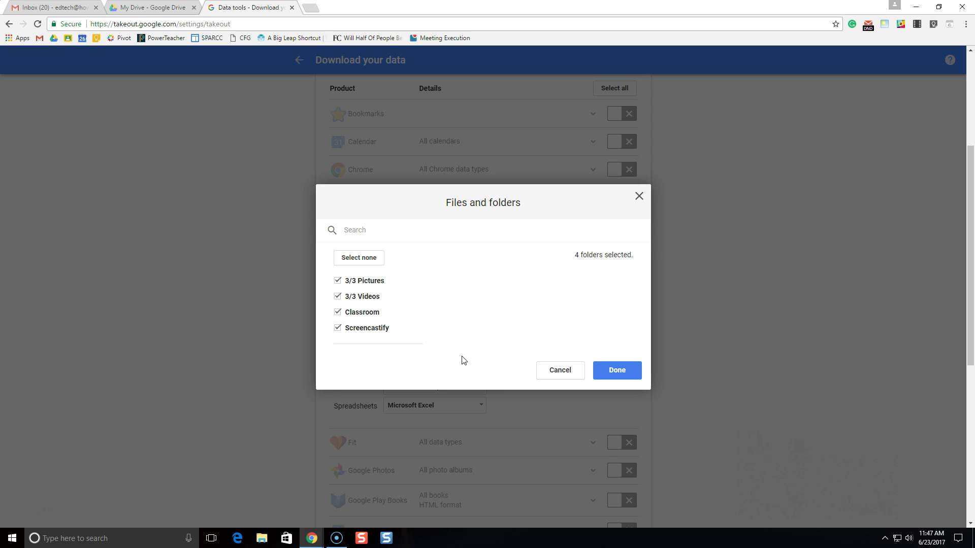
Step: Keep all four Drive folders, including Pictures and Videos, selected and close the folder picker
click(337, 281)
click(338, 298)
click(338, 298)
click(337, 281)
click(560, 379)
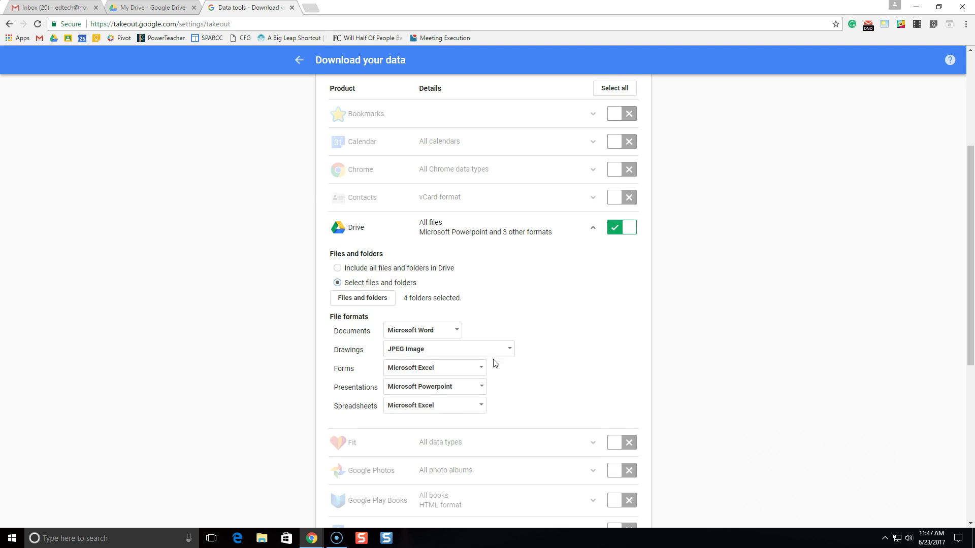
scroll(511, 318, up, 2)
scroll(511, 318, up, 2)
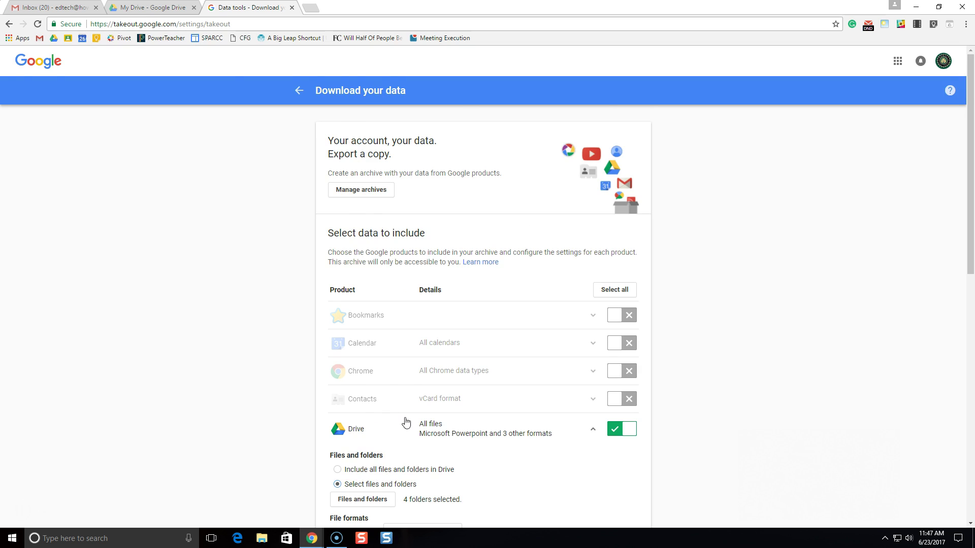
scroll(408, 422, down, 2)
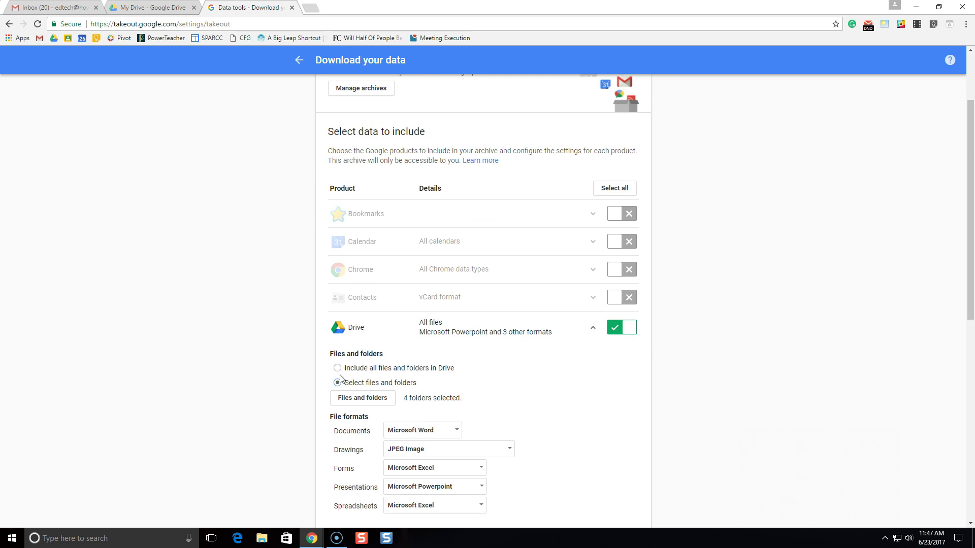
scroll(339, 366, down, 8)
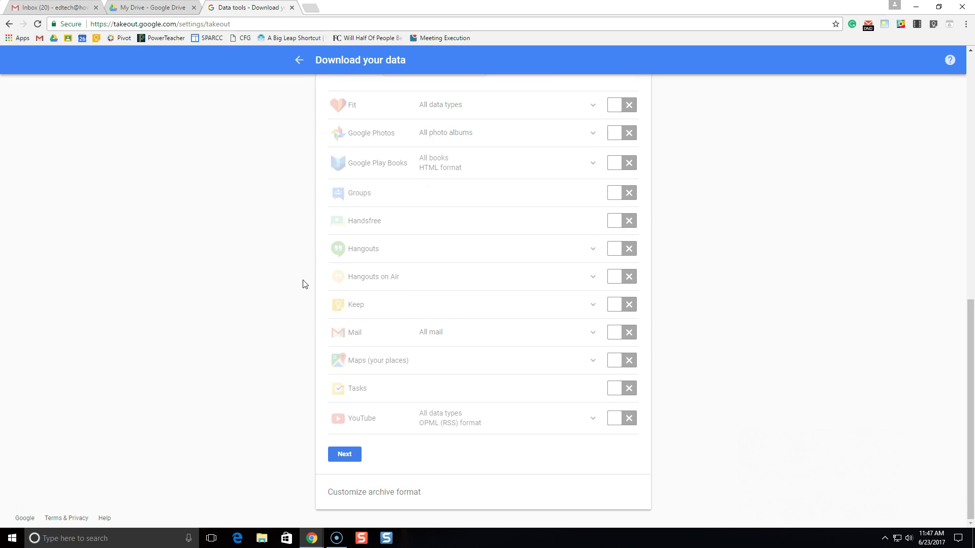
Step: Create the Drive archive as a .zip with 2GB parts, delivered as an emailed download link
click(354, 456)
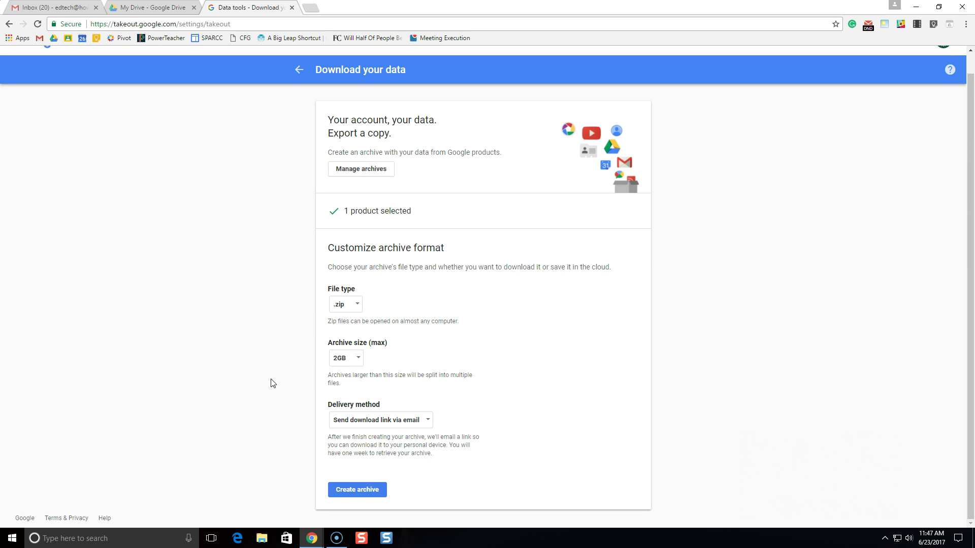
click(401, 420)
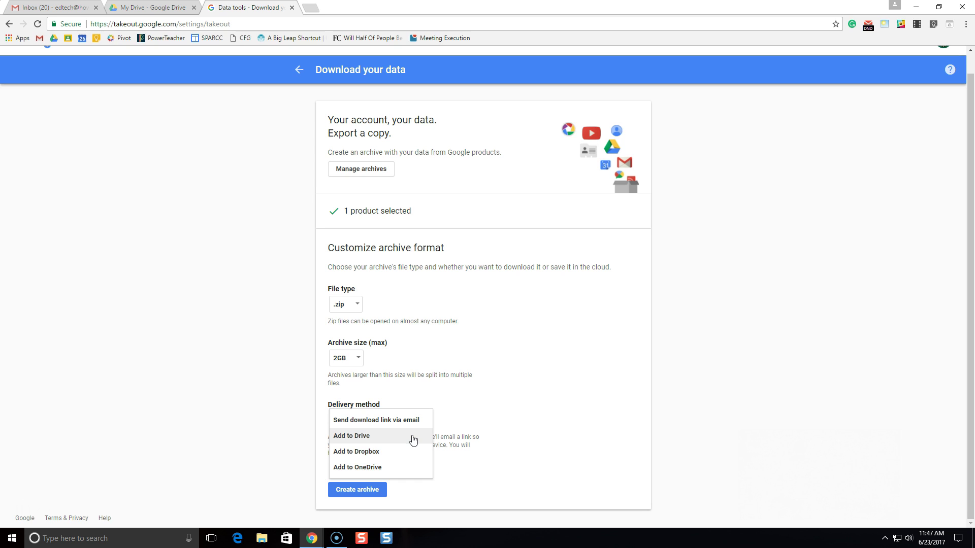
click(462, 394)
click(418, 424)
click(403, 421)
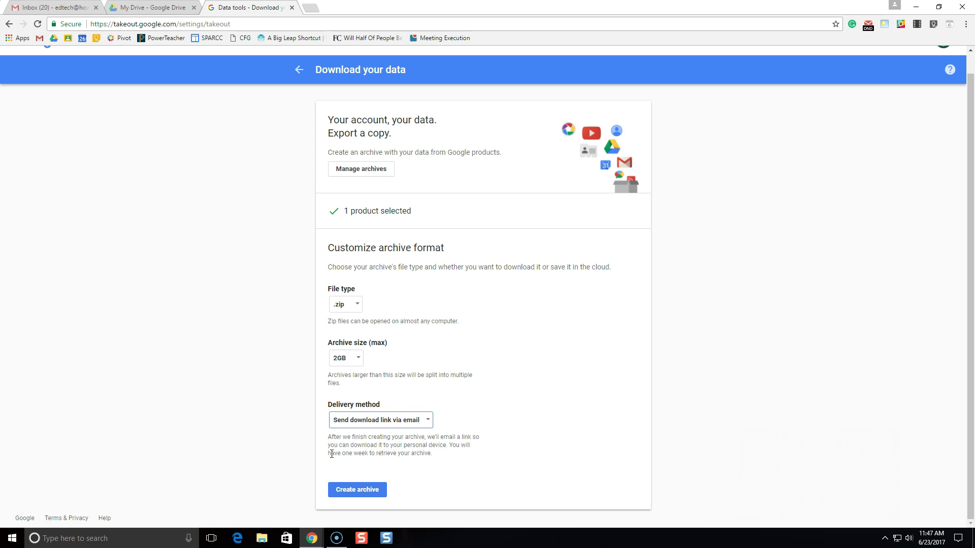
click(369, 491)
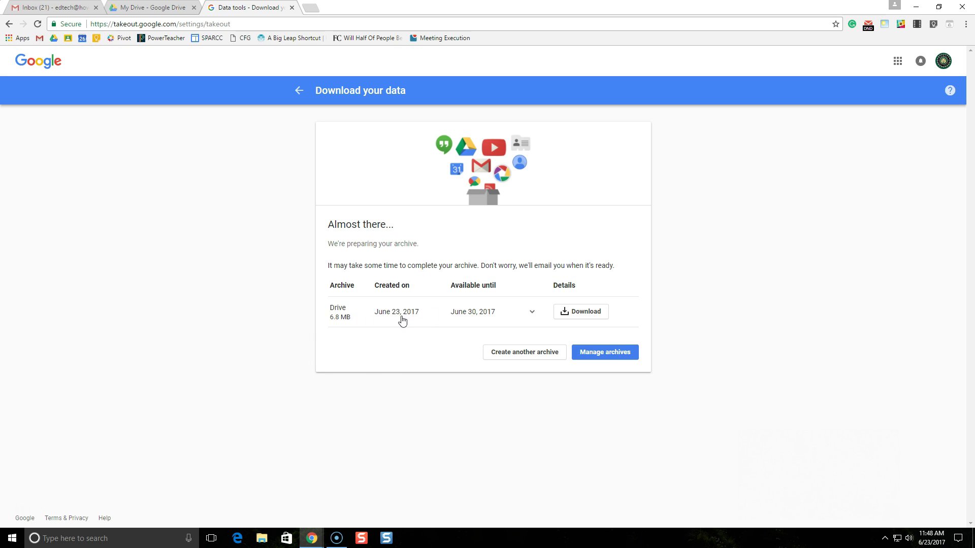
Step: In Gmail, open the 'Your Google data archive is ready' message
click(57, 10)
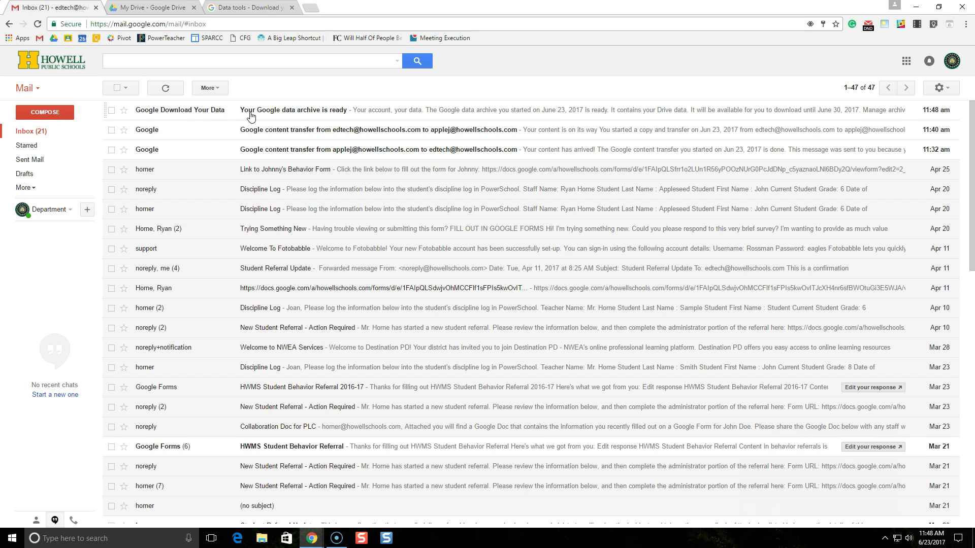
click(290, 117)
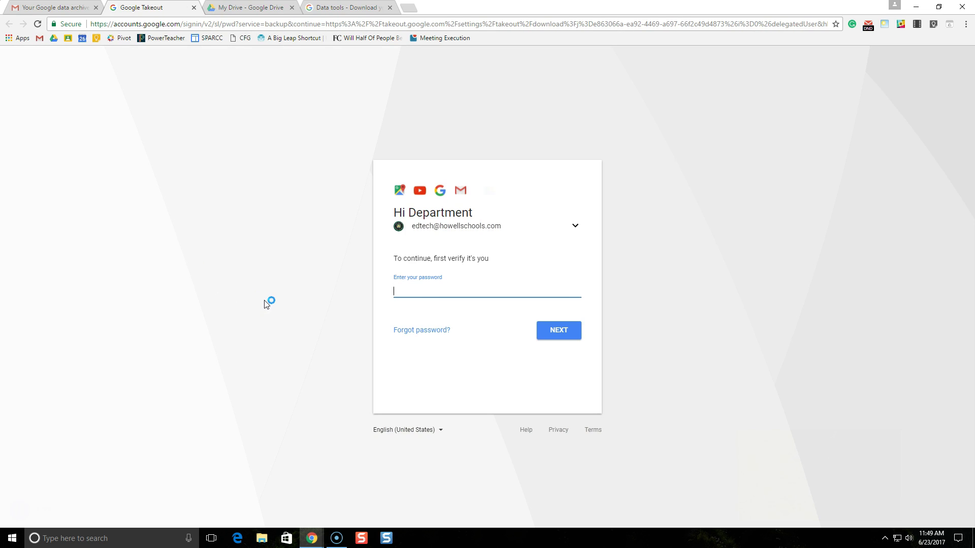
Step: Re-enter the account password to download takeout-20170623T154809Z-001.zip and show it in Downloads
text(•••••••)
key(Return)
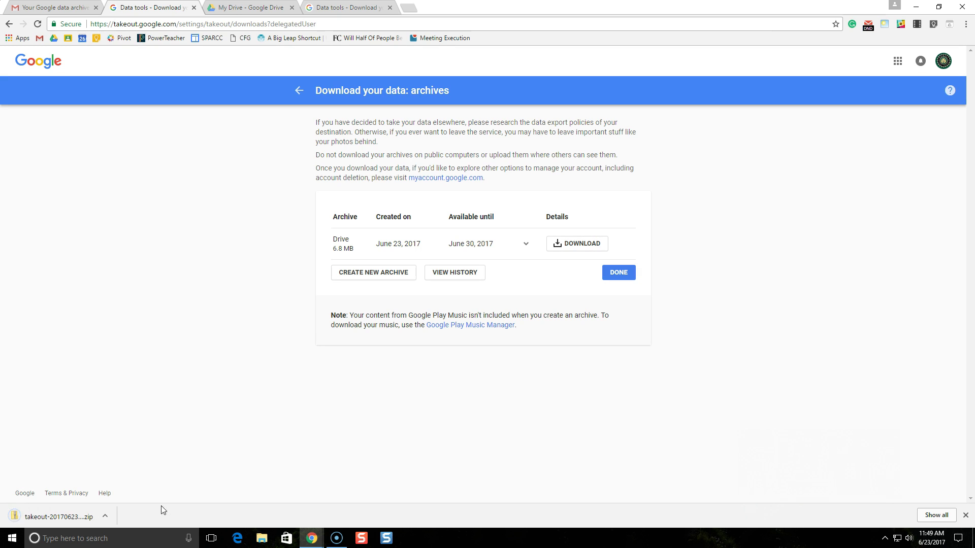
click(105, 517)
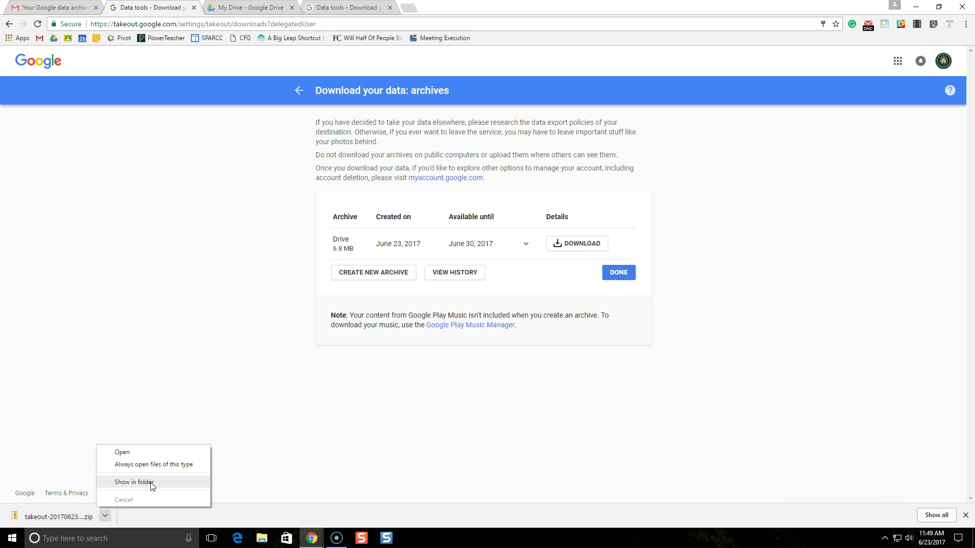
click(152, 488)
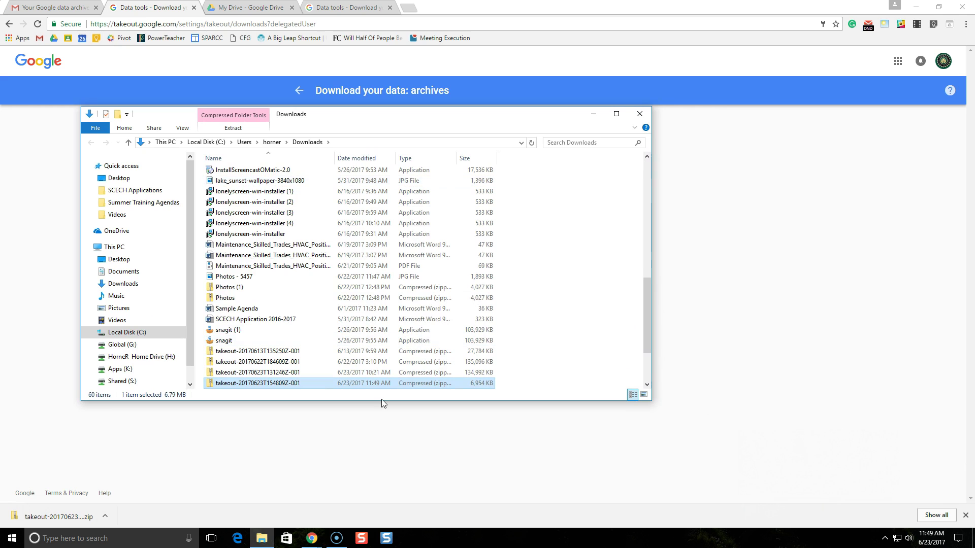
Step: Extract the takeout zip into a takeout-20170623T154809Z-001 folder
right_click(378, 387)
click(442, 235)
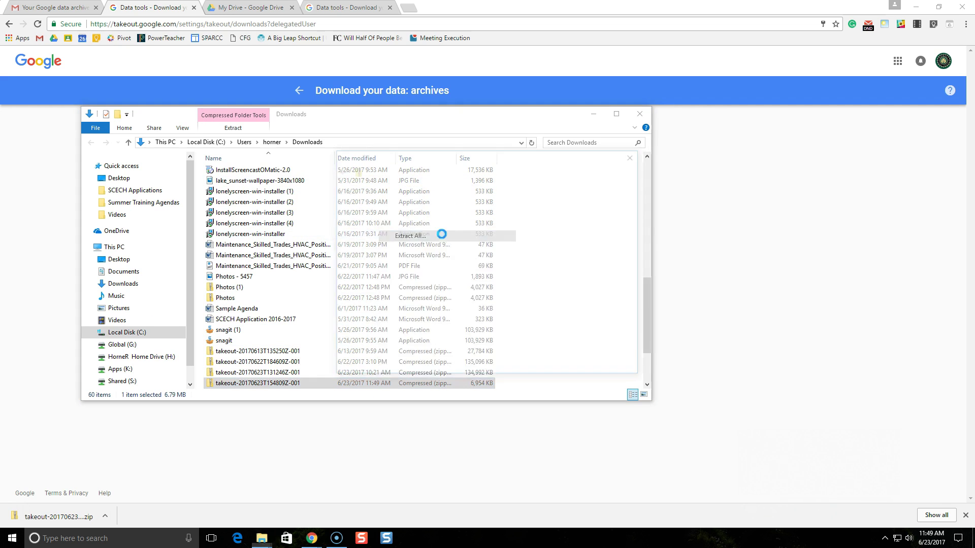
click(579, 366)
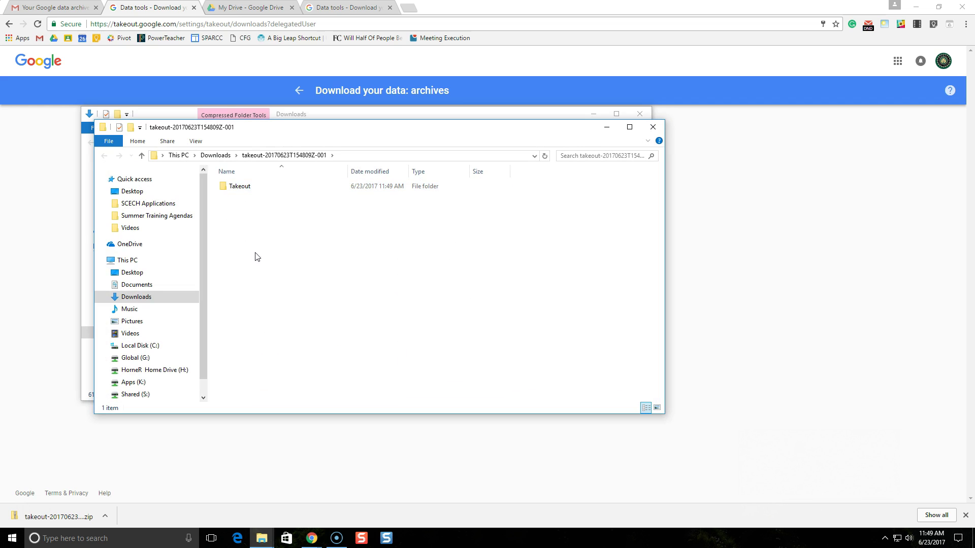
Step: Browse Takeout > Drive > Classroom > Challenger Read Alouds QR Code Audio Recordings, then back out
double_click(237, 186)
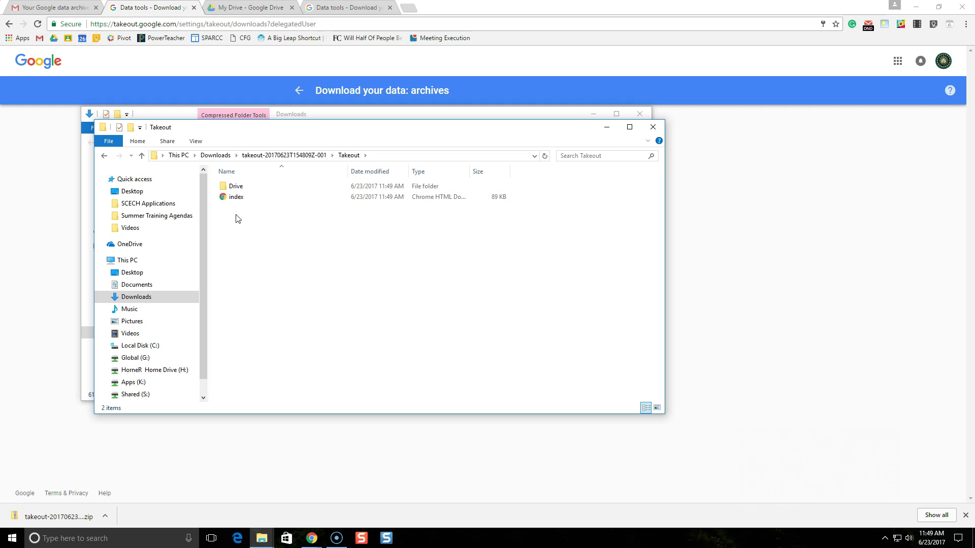
double_click(232, 186)
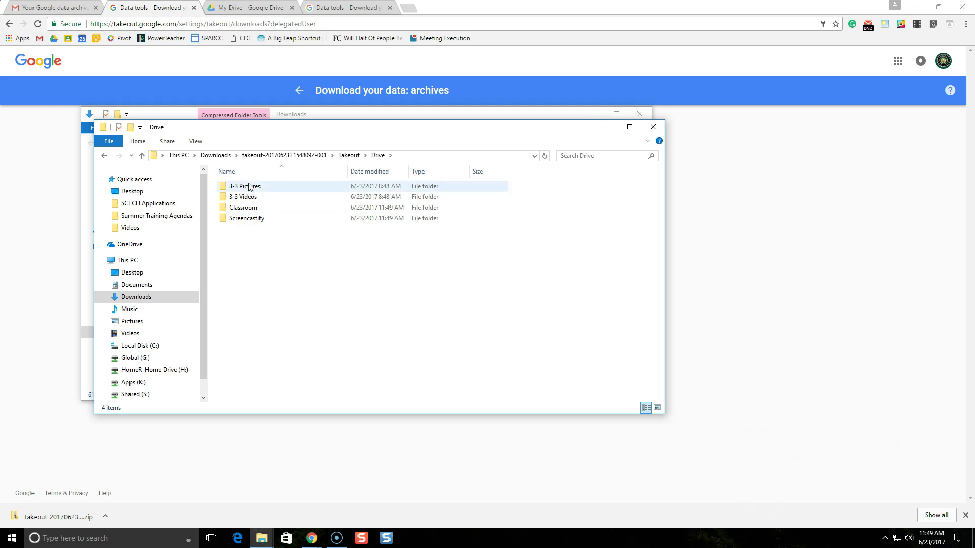
double_click(239, 209)
double_click(239, 186)
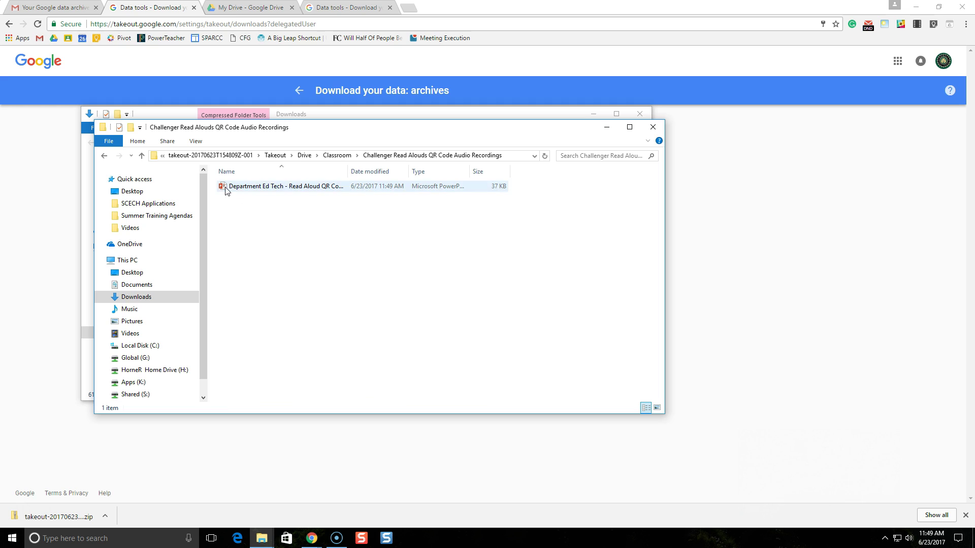
click(104, 156)
click(105, 157)
click(104, 156)
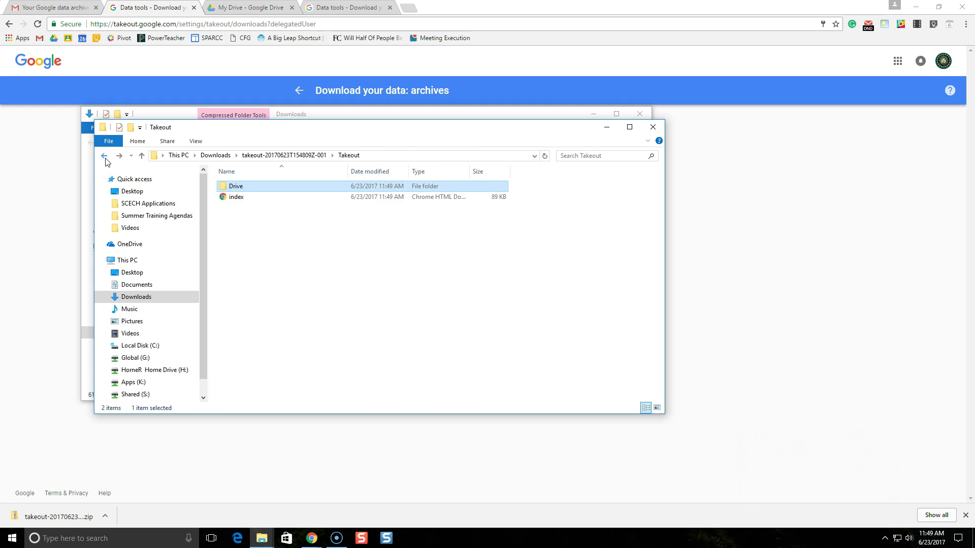
click(104, 156)
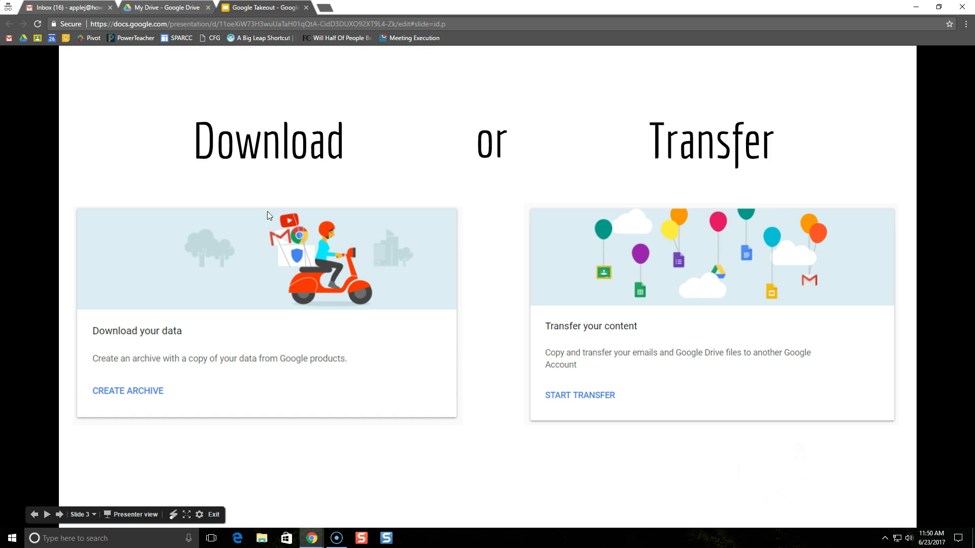
Step: Advance past the Takeout.Google.com slide to slide 5 with the RyansTechTips.com link
click(311, 198)
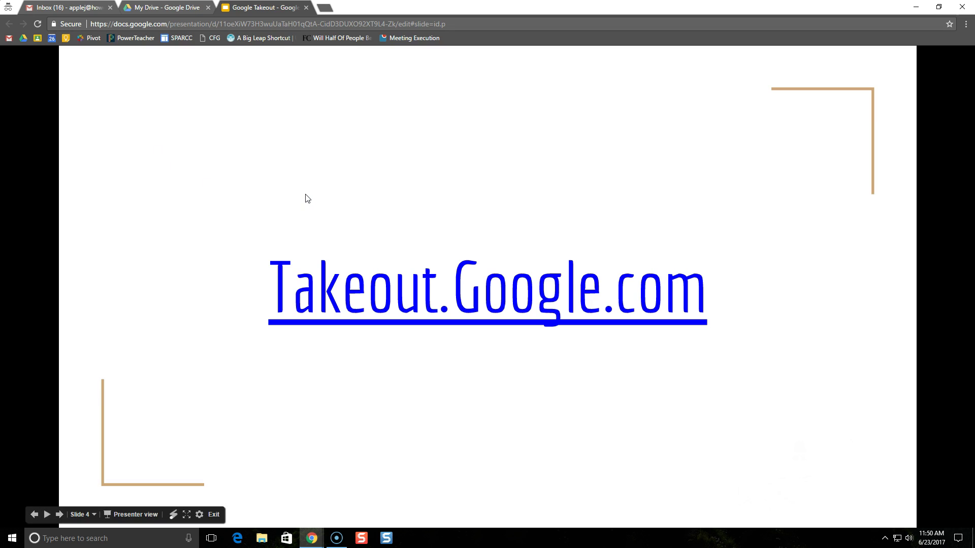
click(307, 198)
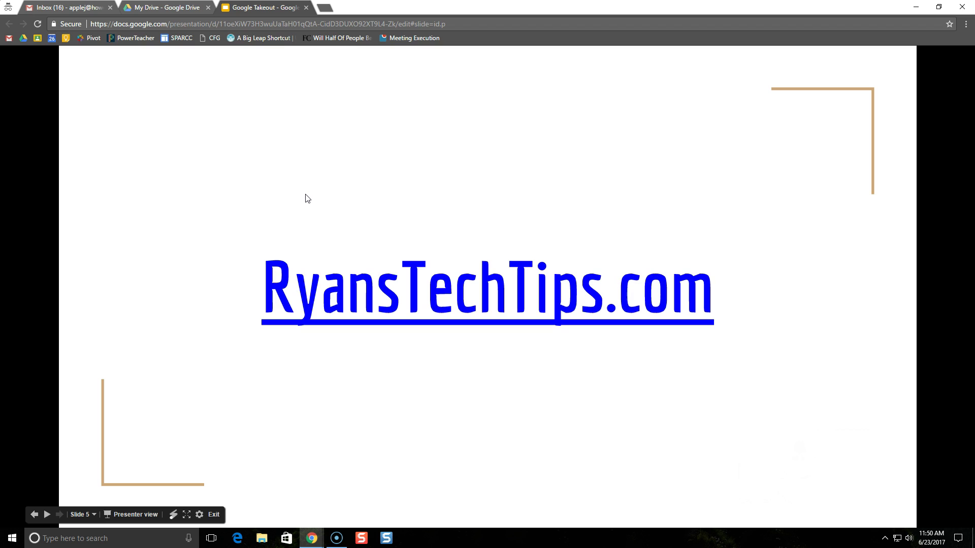